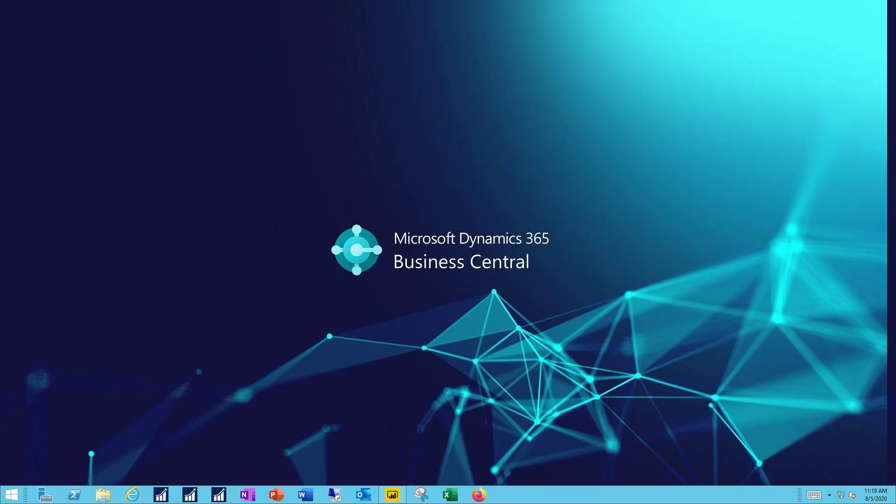
Restore the empty Untitled Power BI Desktop report window from the taskbar.
left_click(393, 498)
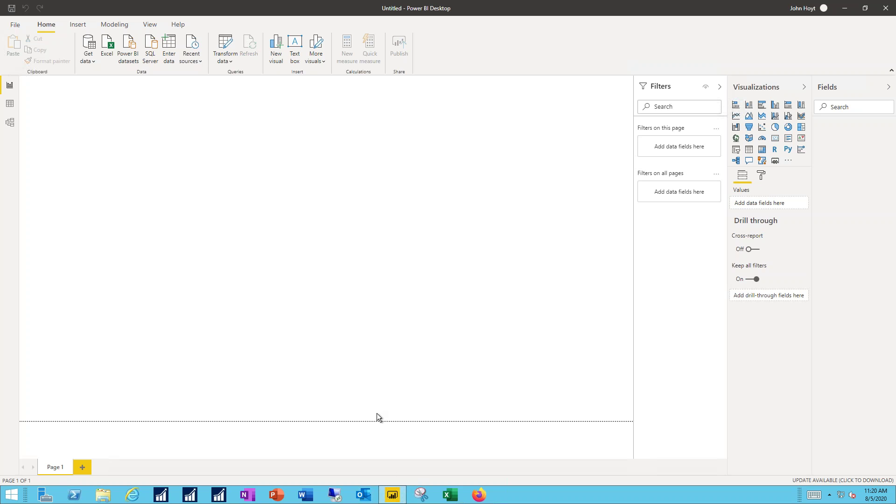
Look over the common data sources list in Power BI Desktop, then close it.
left_click(88, 61)
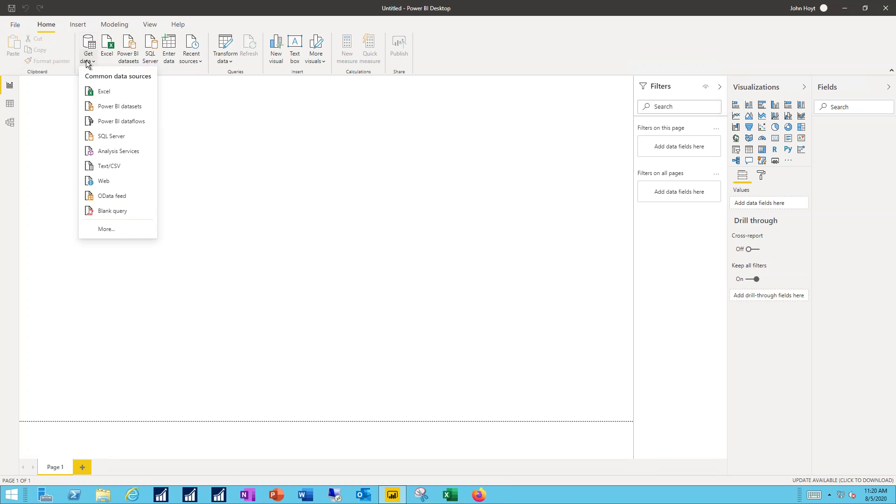
left_click(115, 196)
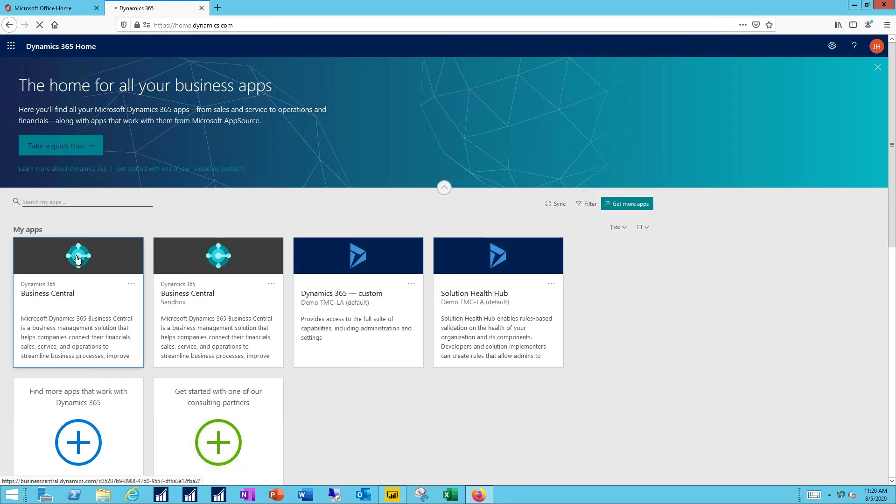
Launch Business Central, search pages and tasks for 'web ser', and open Web Services.
left_click(77, 260)
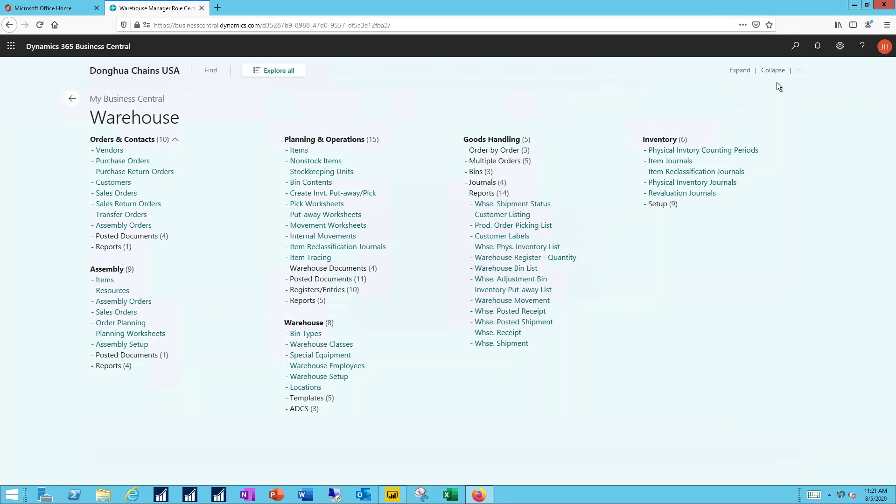
left_click(796, 47)
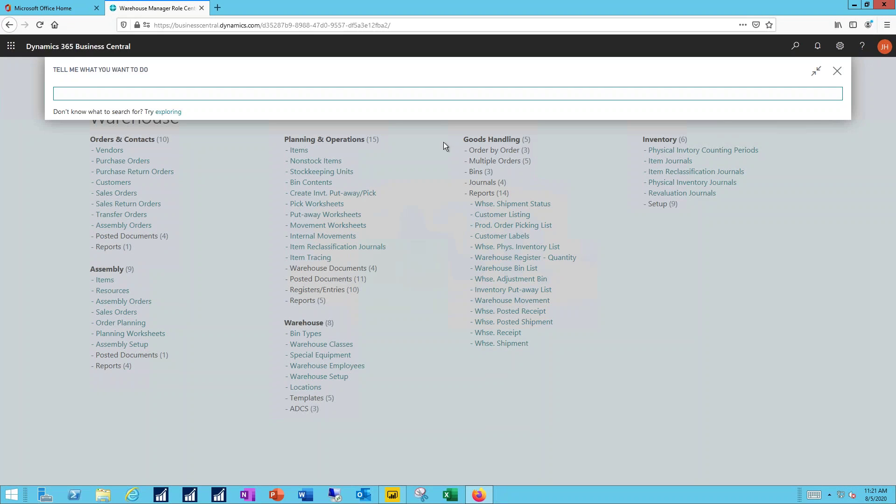
type("web ser")
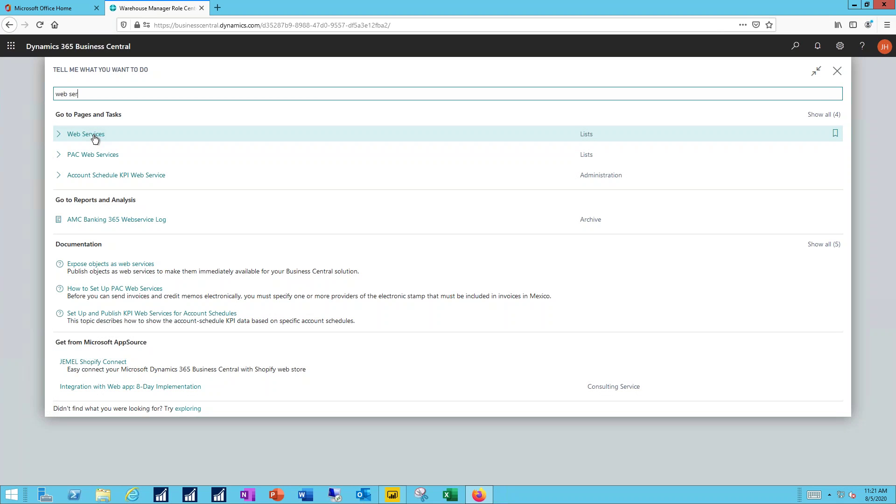
left_click(94, 138)
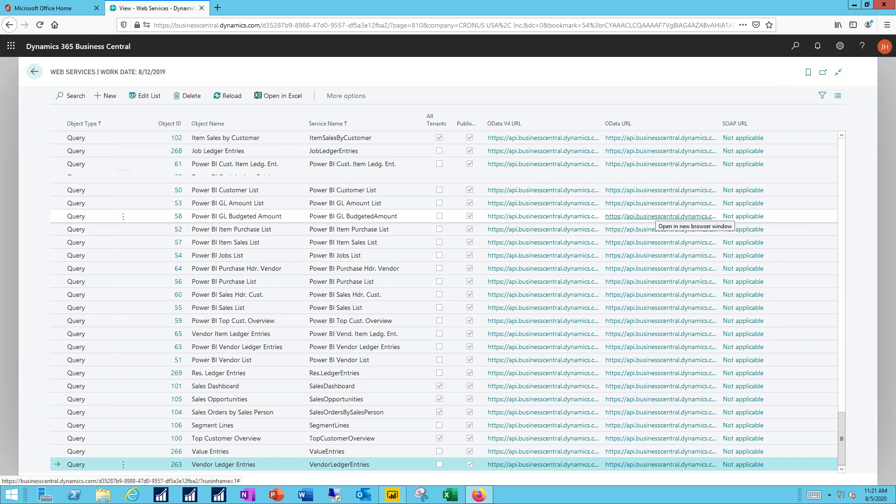
Copy the OData URL link of the Power BI Customer List query.
right_click(642, 193)
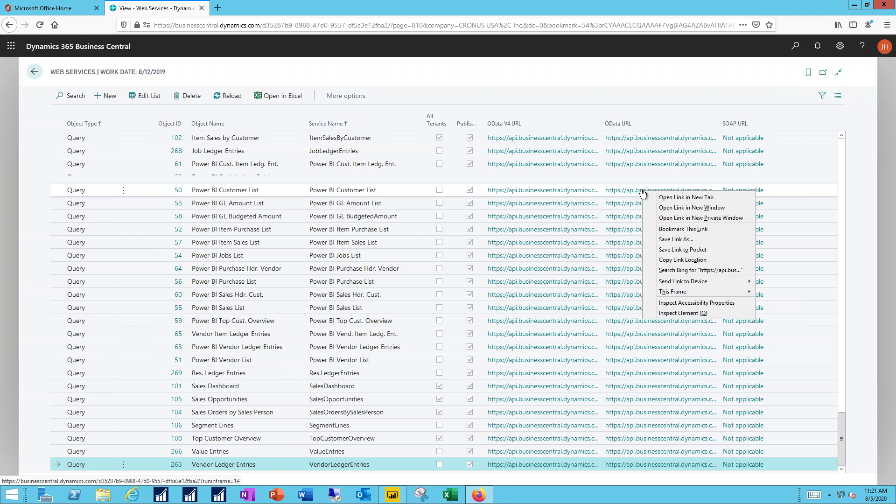
left_click(658, 261)
Paste the Customer List URL as an OData feed, connect, and dismiss the 'Unable to connect' error.
mouse_move(391, 501)
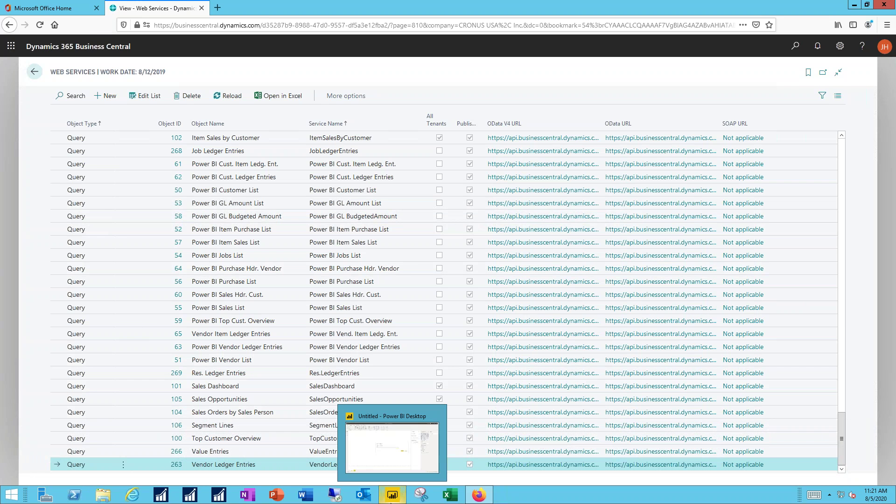
left_click(388, 461)
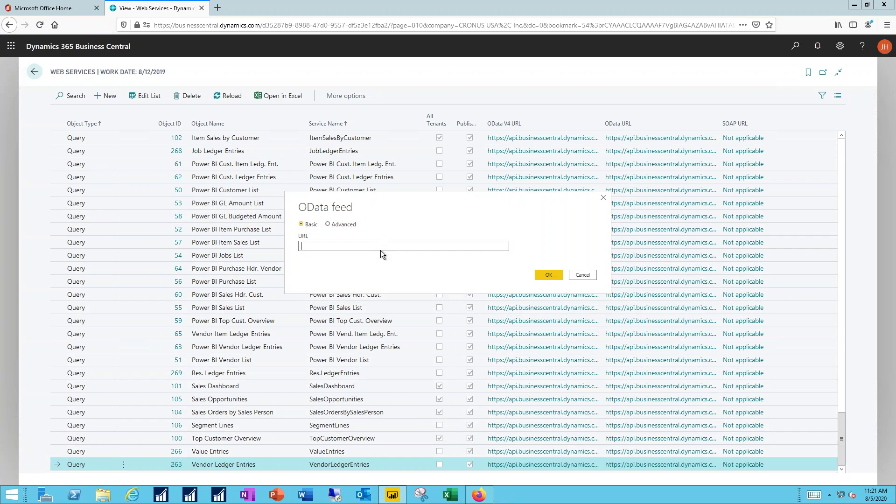
key("ctrl+v")
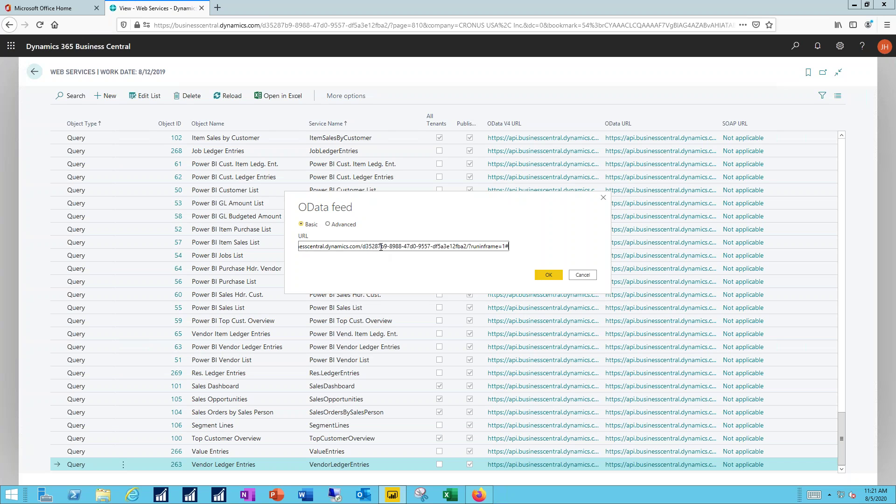
left_click(555, 276)
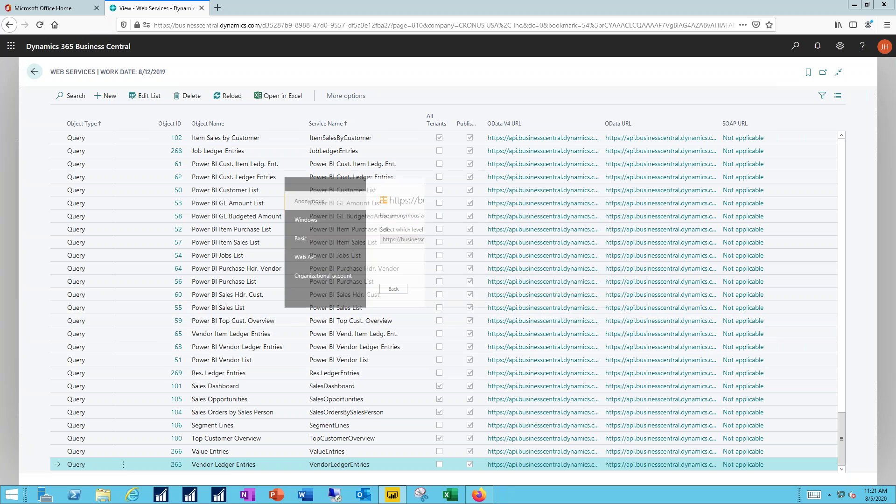
left_click(551, 289)
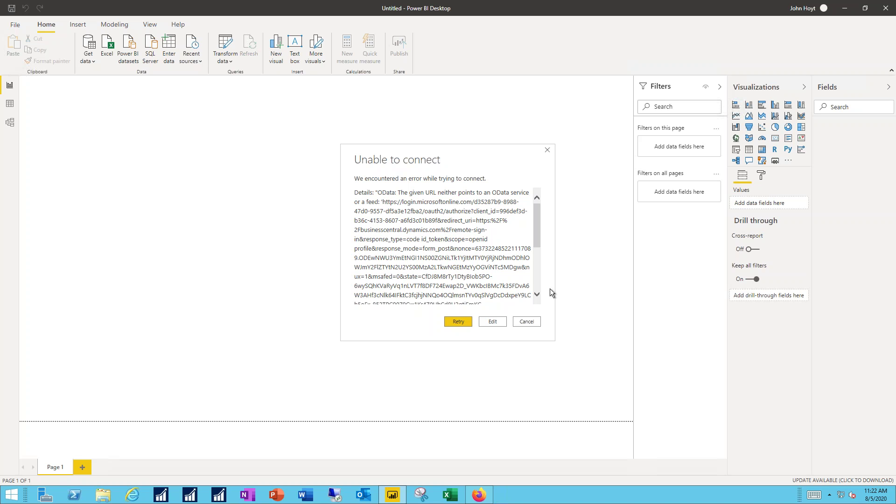
left_click(529, 323)
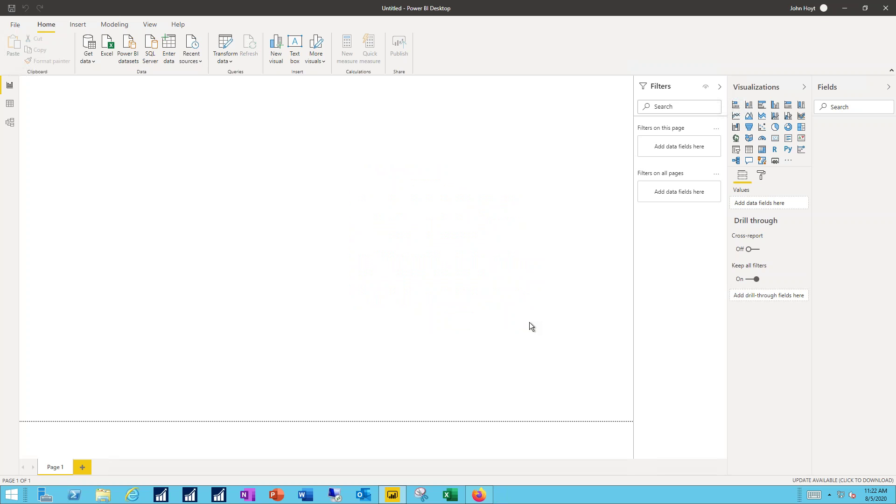
left_click(846, 8)
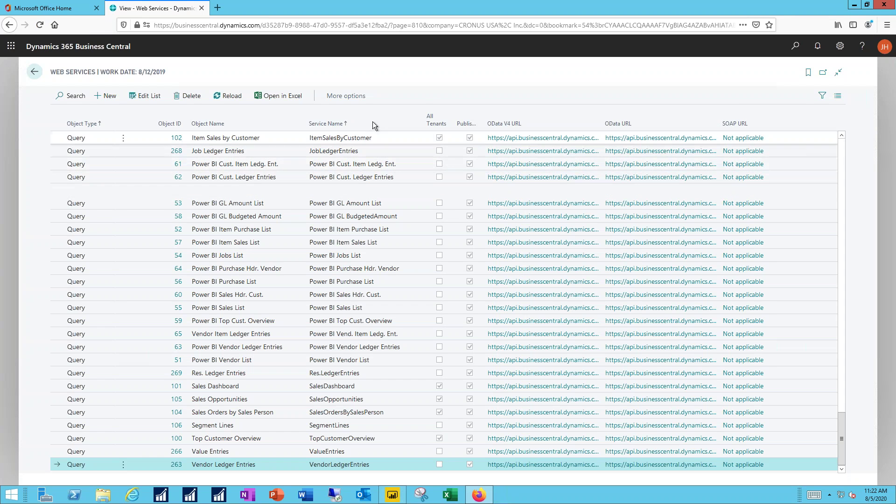
From Office Home, view the three installed Dynamics 365 Business Central apps in Power BI.
left_click(59, 8)
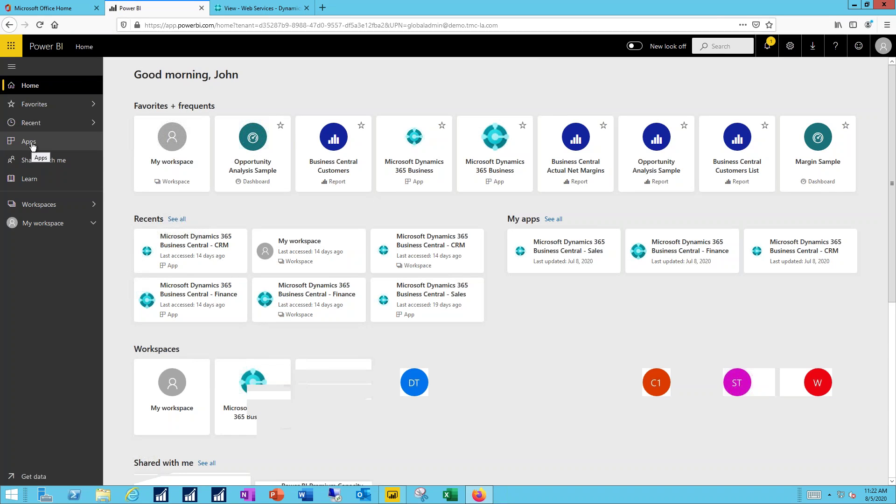
left_click(29, 142)
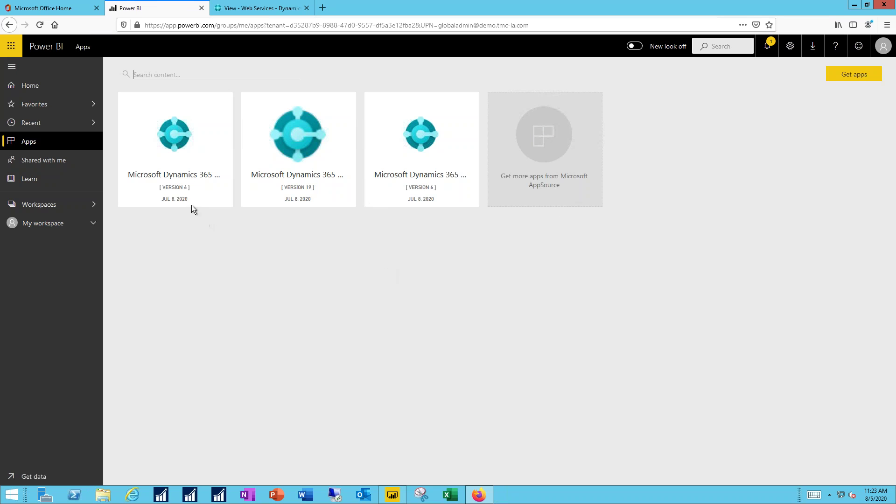
mouse_move(181, 183)
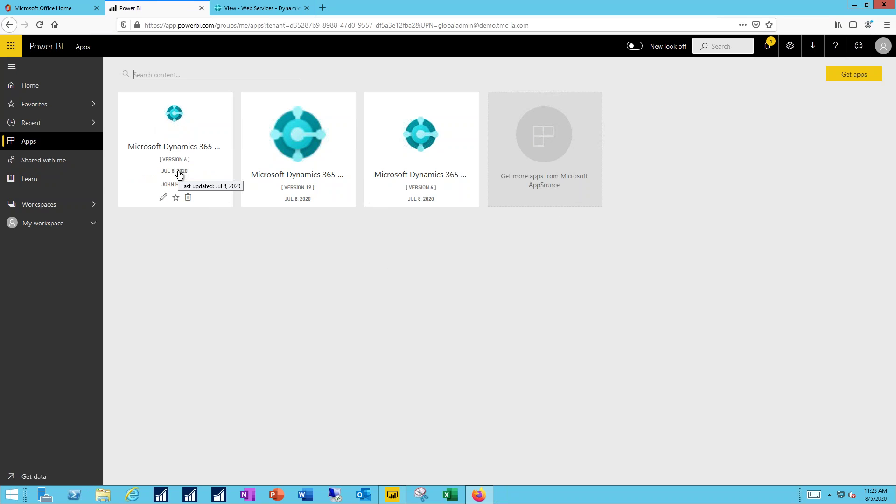
mouse_move(290, 194)
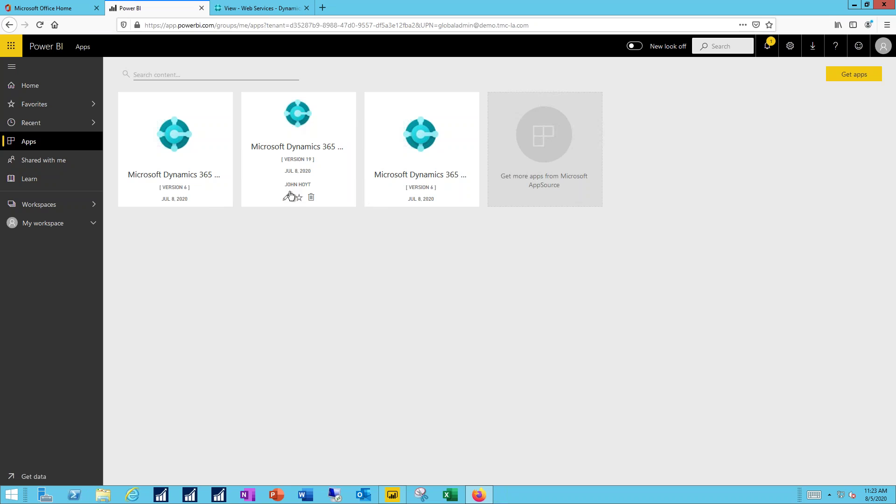
Open the Business Central CRM app and drill into the Opportunity Dashboard report's Filters pane.
left_click(171, 171)
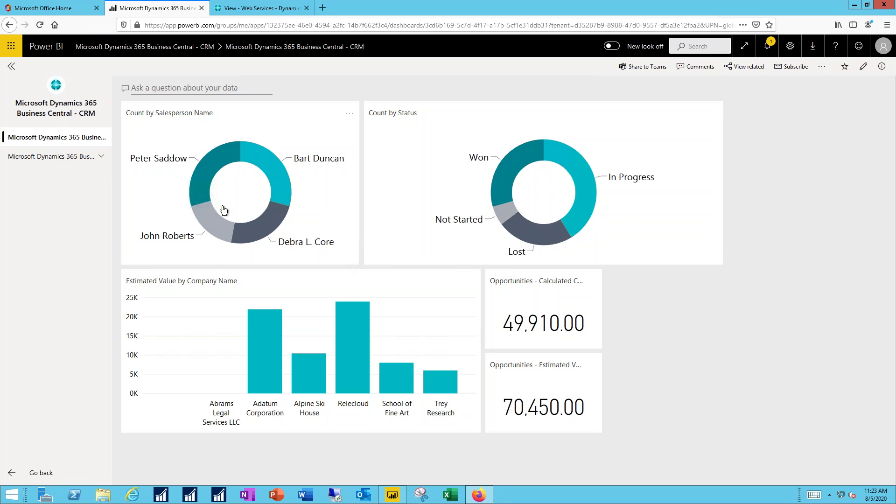
left_click(115, 47)
left_click(12, 70)
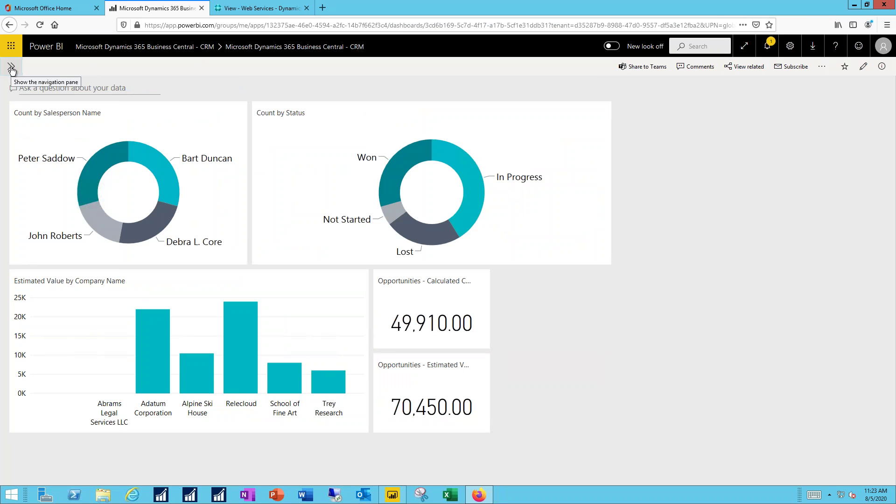
left_click(103, 179)
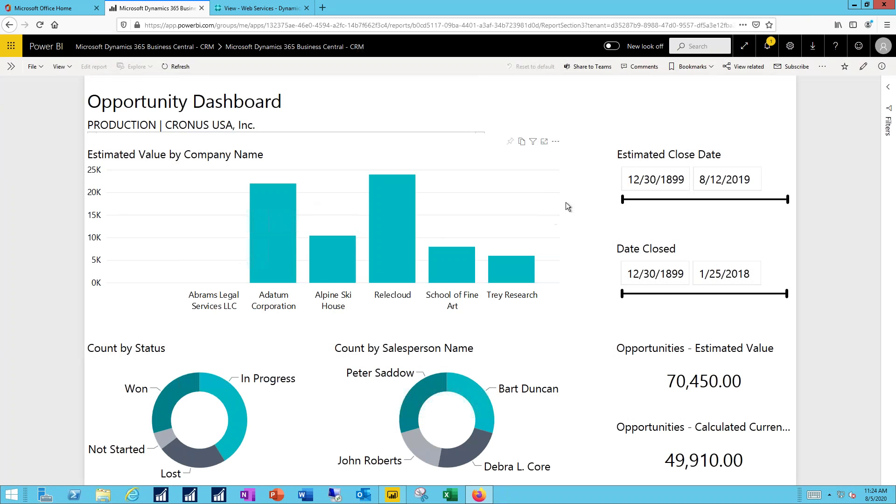
left_click(889, 115)
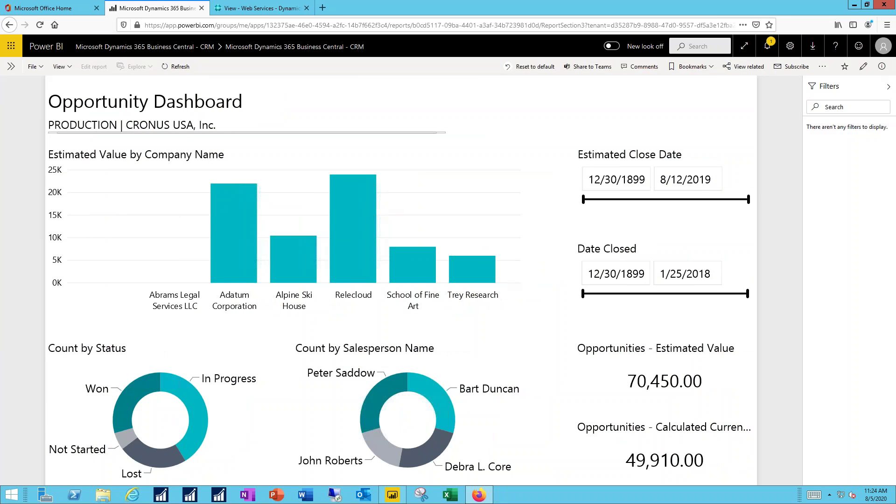
Toggle the Filters pane, check the File print and export options, then return to Web Services.
left_click(889, 87)
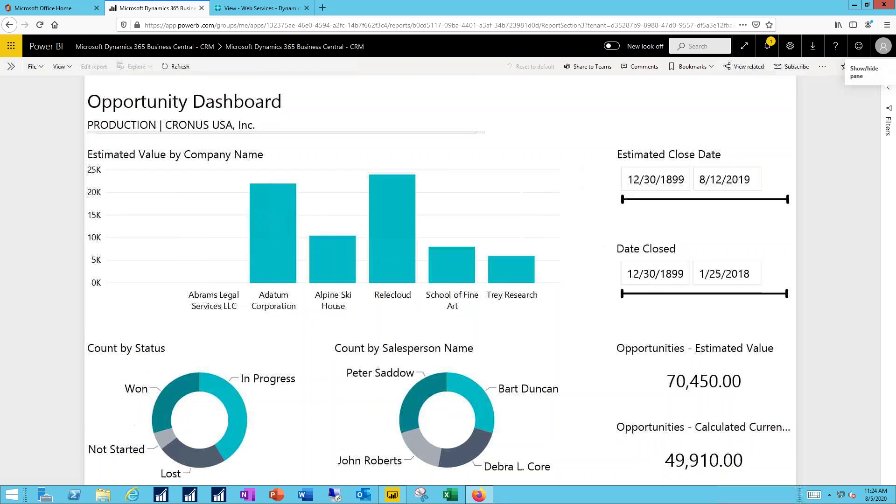
left_click(888, 93)
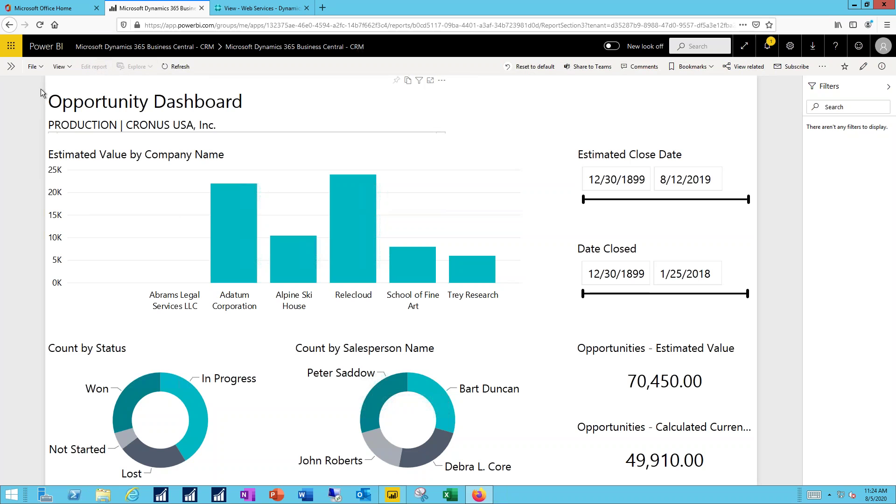
left_click(35, 68)
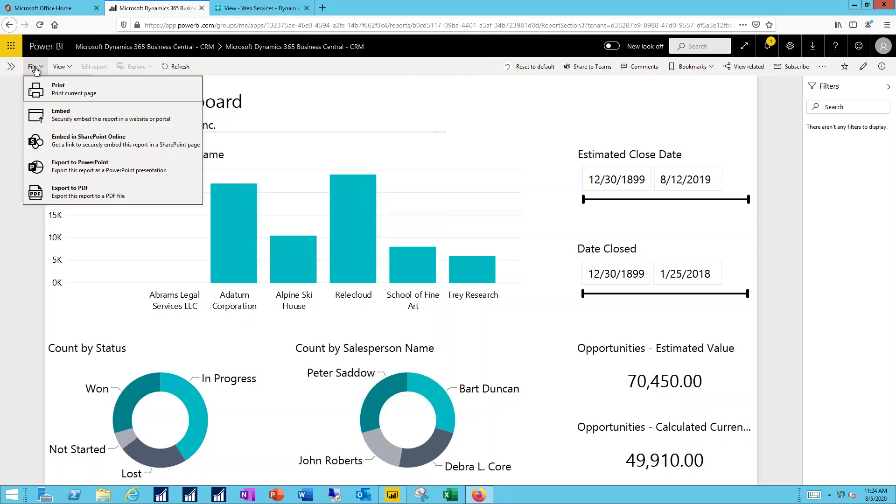
left_click(30, 247)
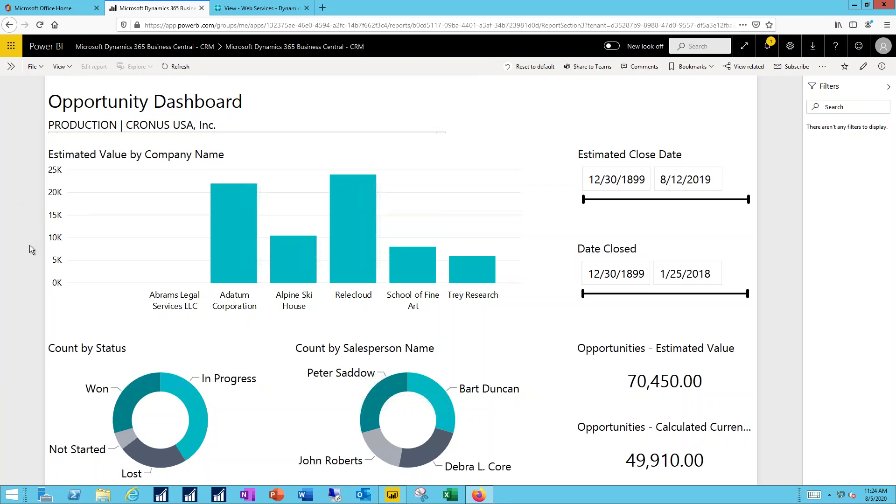
left_click(254, 8)
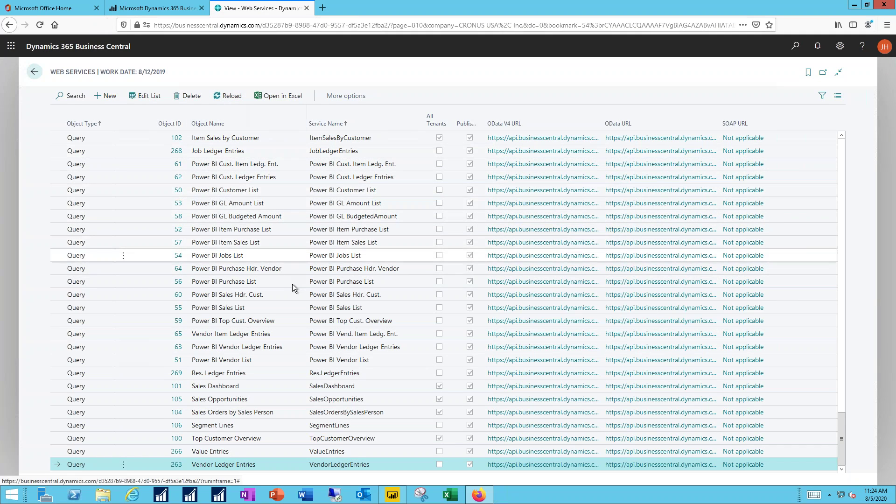
Close the CRM Opportunity Dashboard report tab and return to the Office Home page.
left_click(159, 11)
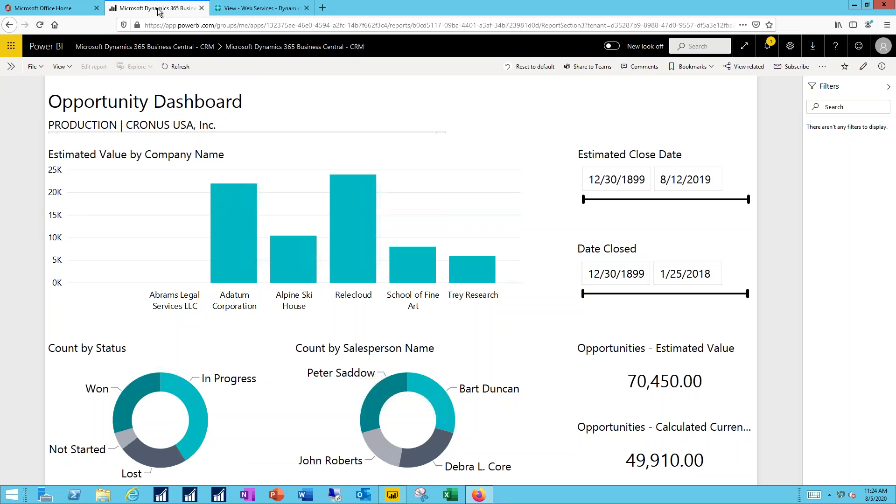
left_click(202, 8)
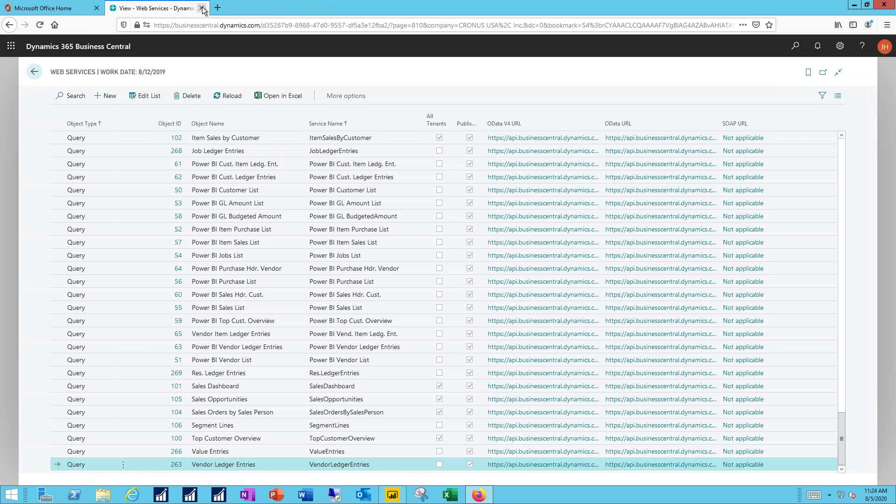
left_click(82, 12)
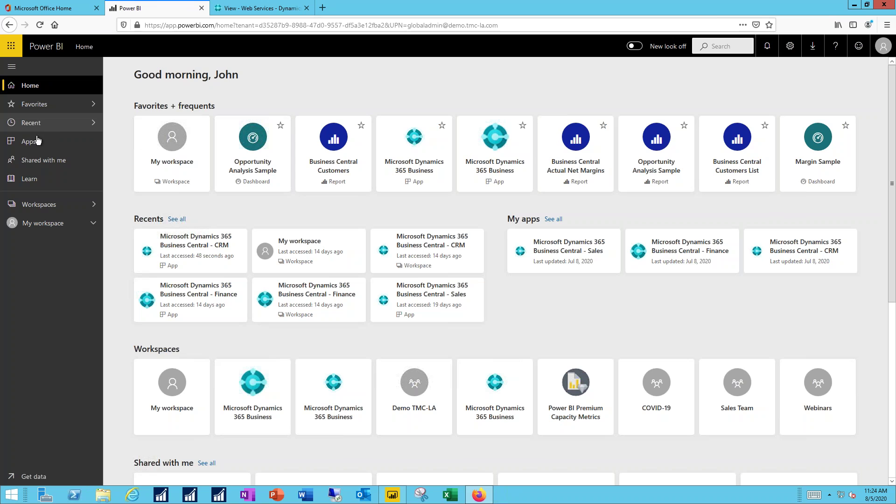
left_click(37, 140)
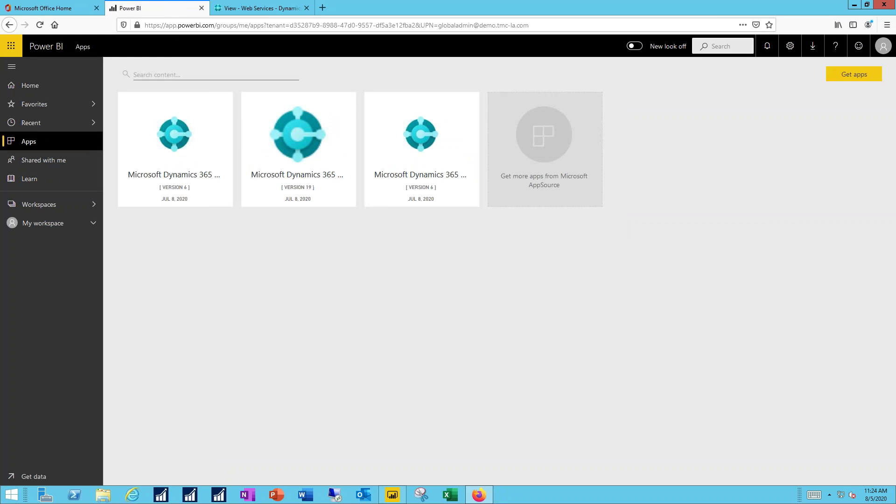
left_click(296, 228)
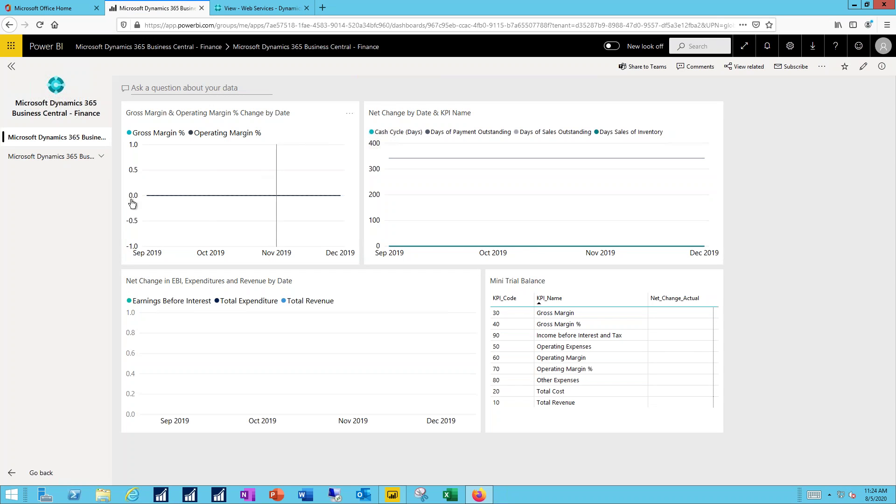
left_click(67, 159)
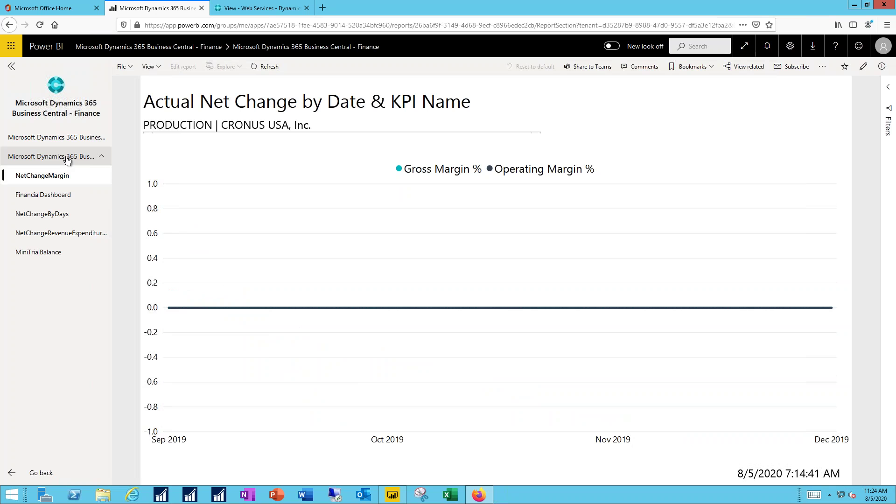
left_click(42, 194)
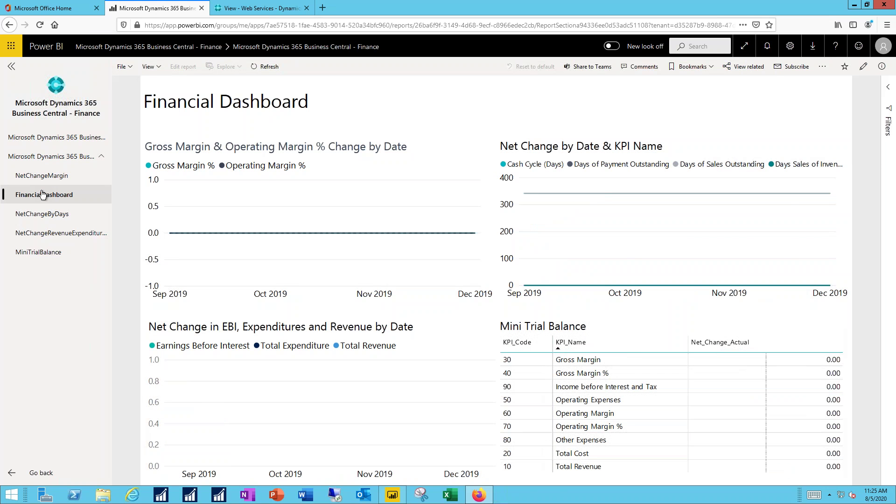
left_click(38, 217)
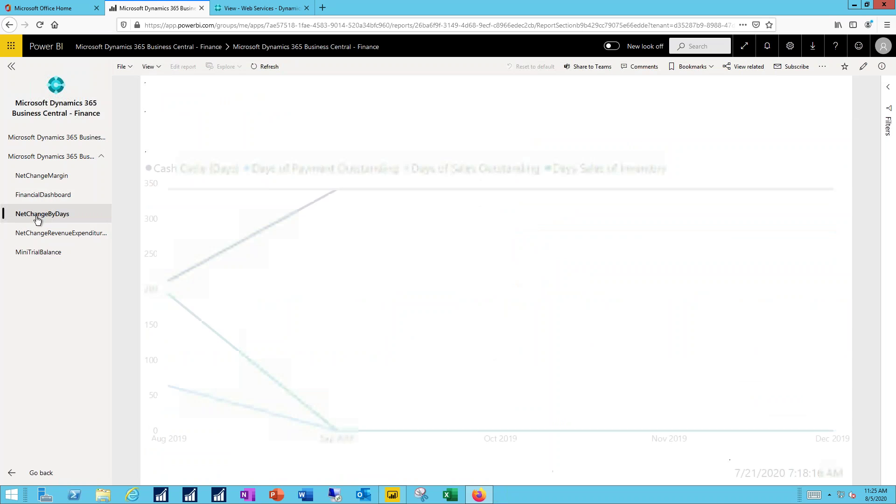
left_click(34, 254)
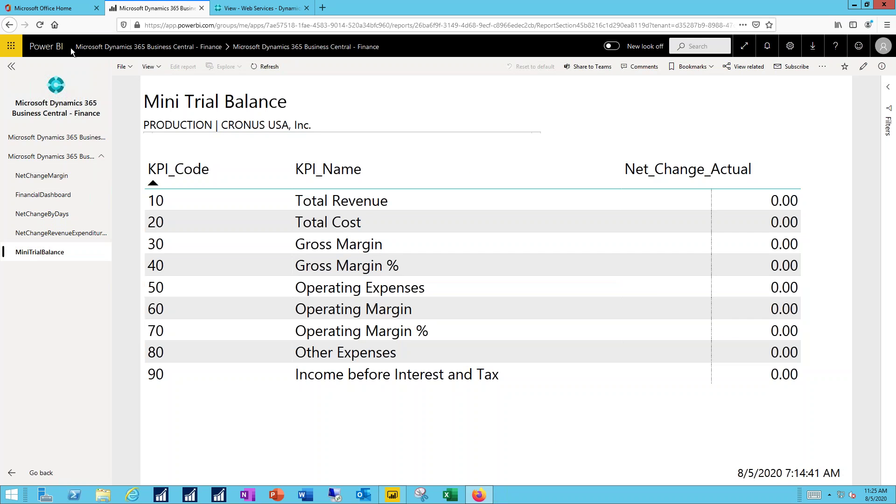
left_click(47, 47)
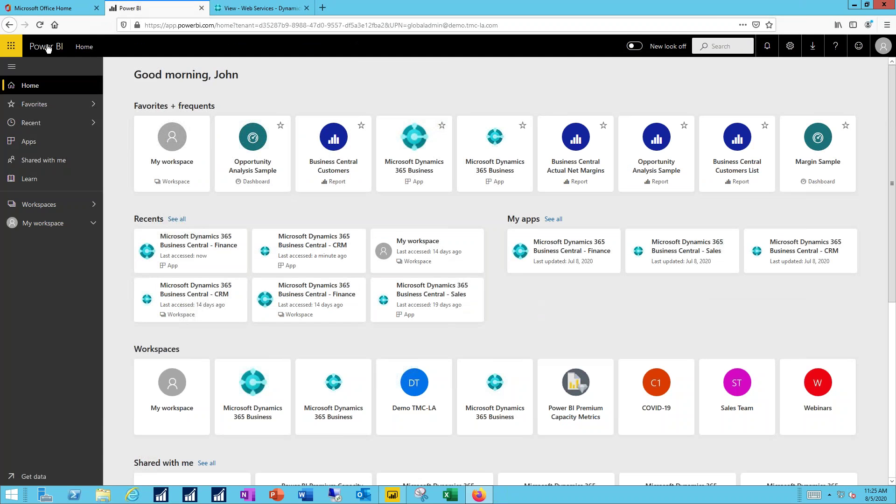
left_click(29, 141)
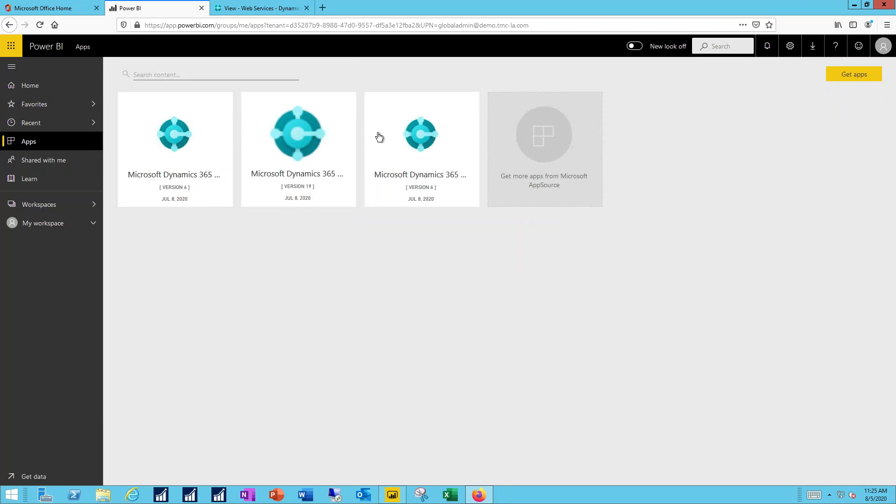
left_click(439, 166)
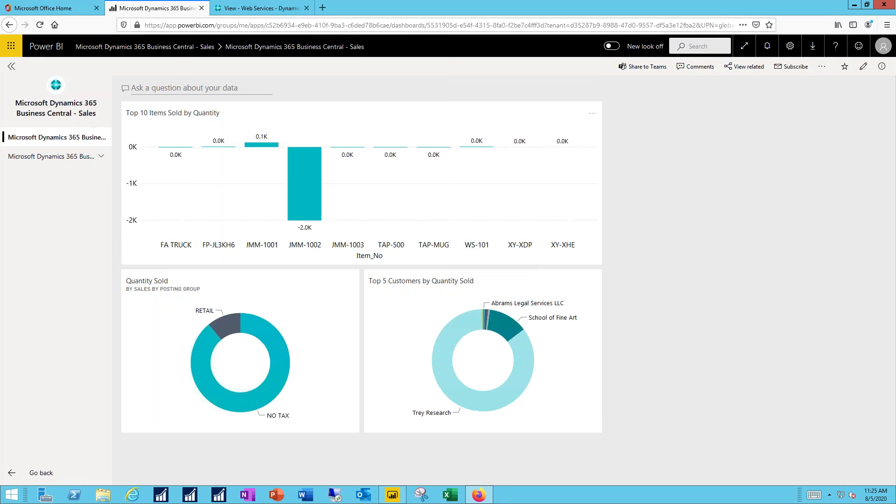
left_click(54, 158)
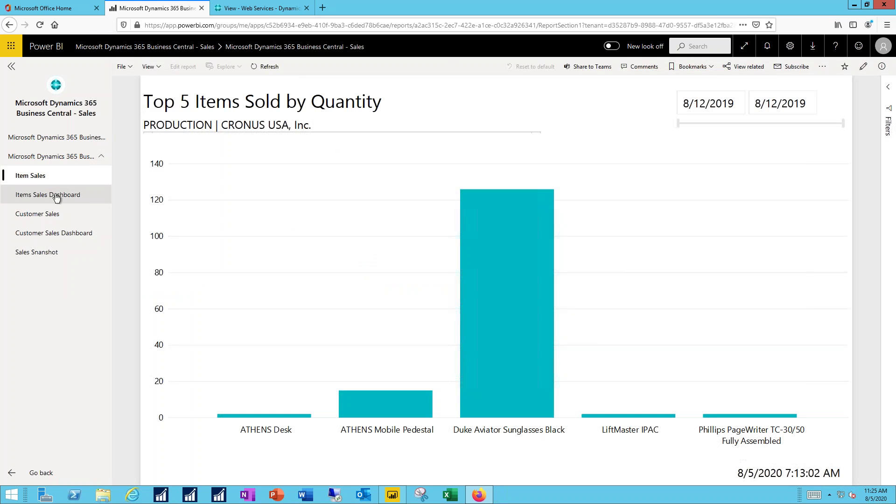
left_click(56, 196)
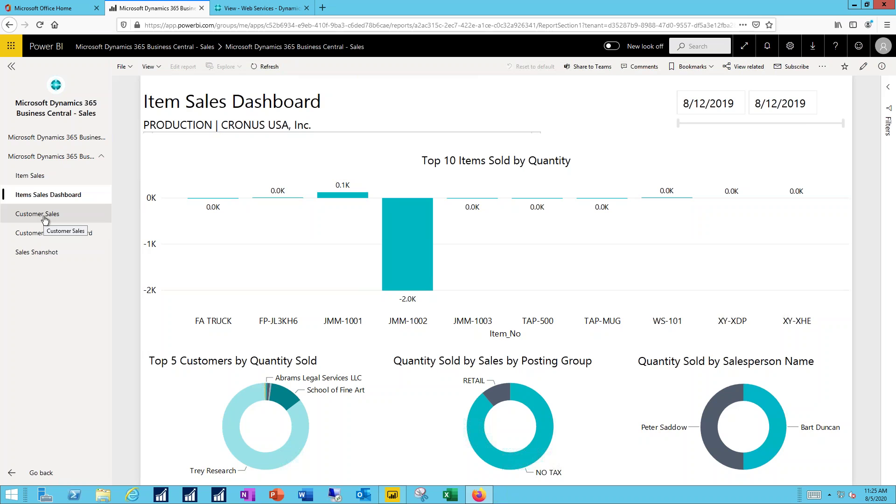
left_click(44, 218)
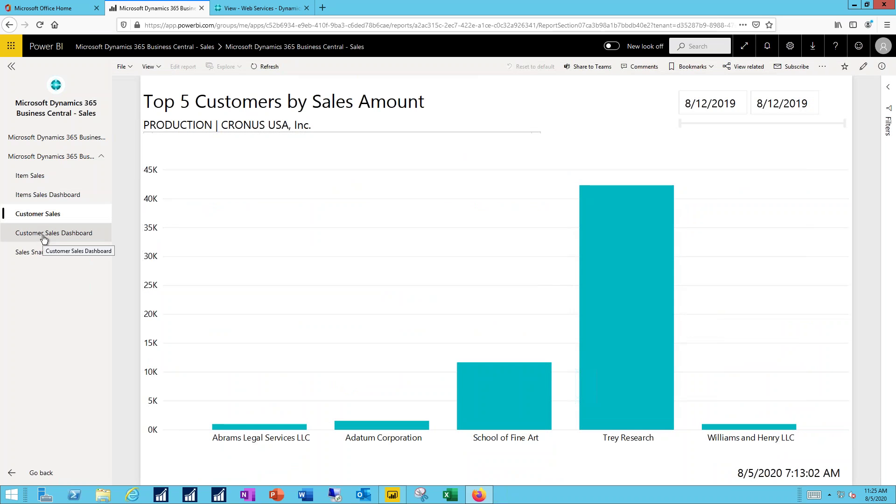
left_click(44, 234)
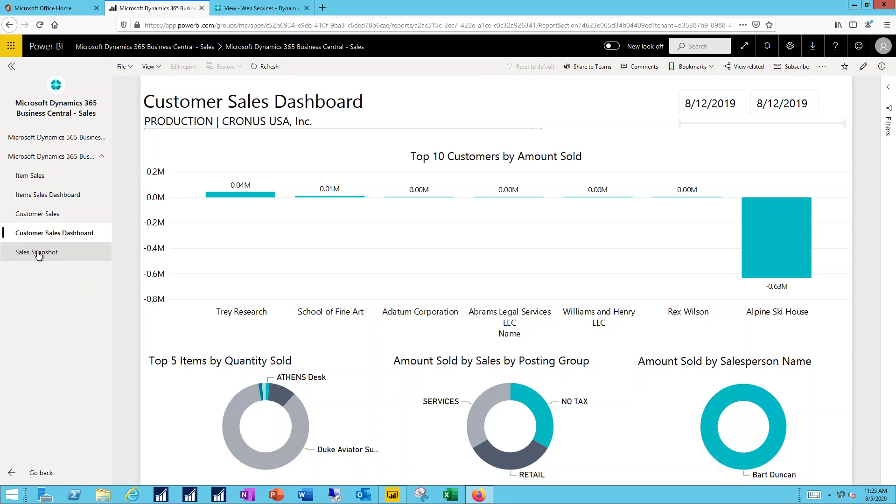
left_click(38, 253)
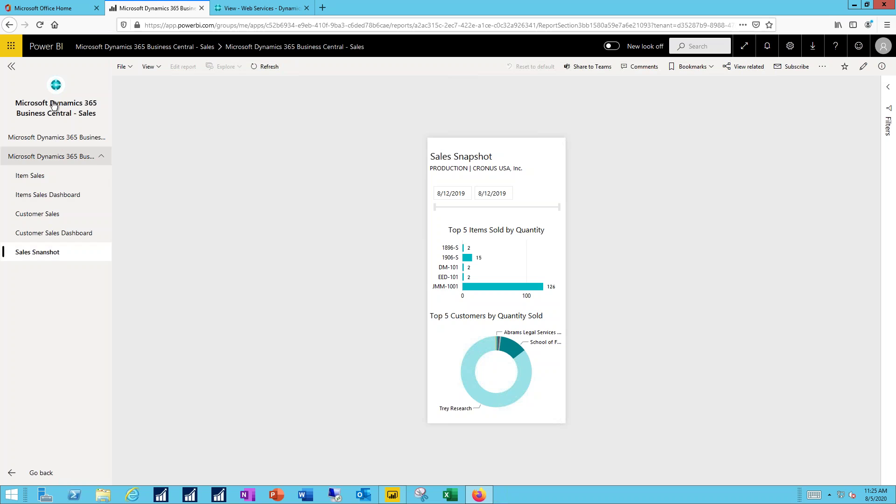
left_click(59, 53)
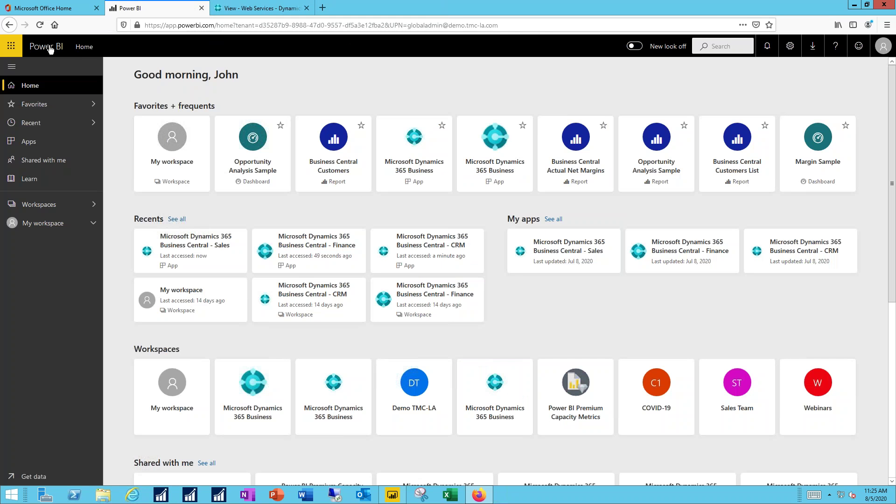
Browse the Business Central - Finance workspace's Reports, Datasets and Dataflows, then return to Apps.
left_click(51, 225)
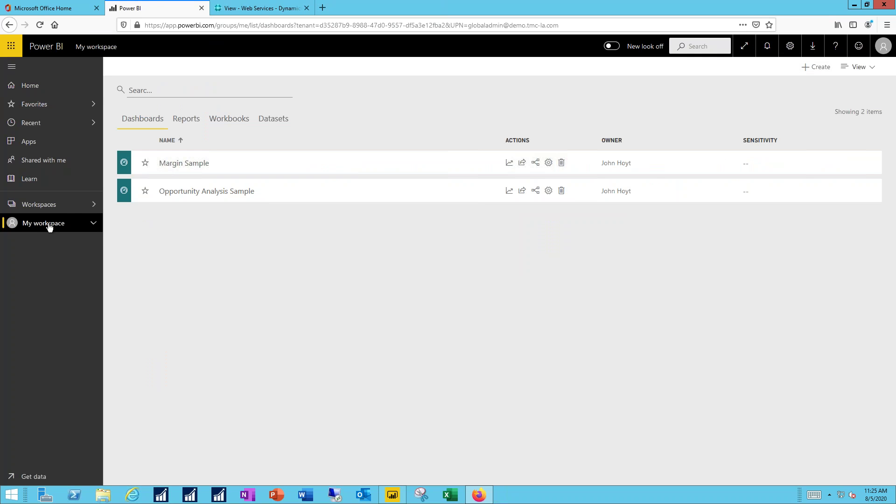
left_click(94, 204)
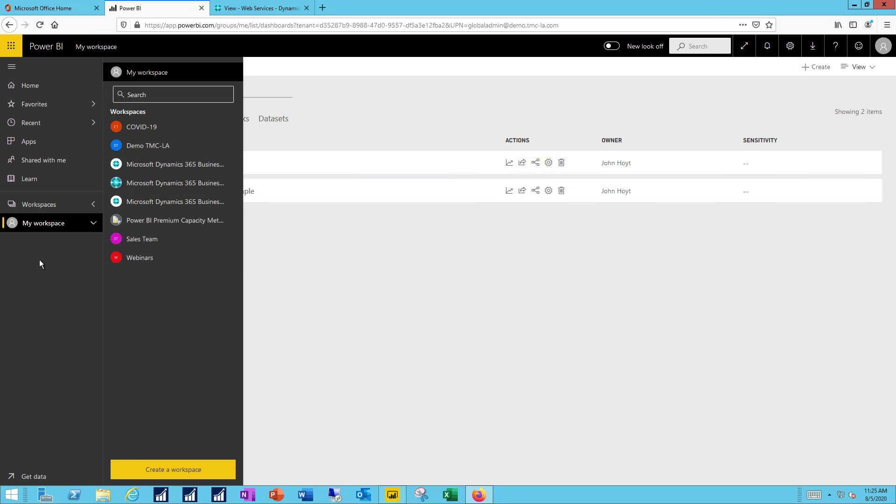
left_click(153, 184)
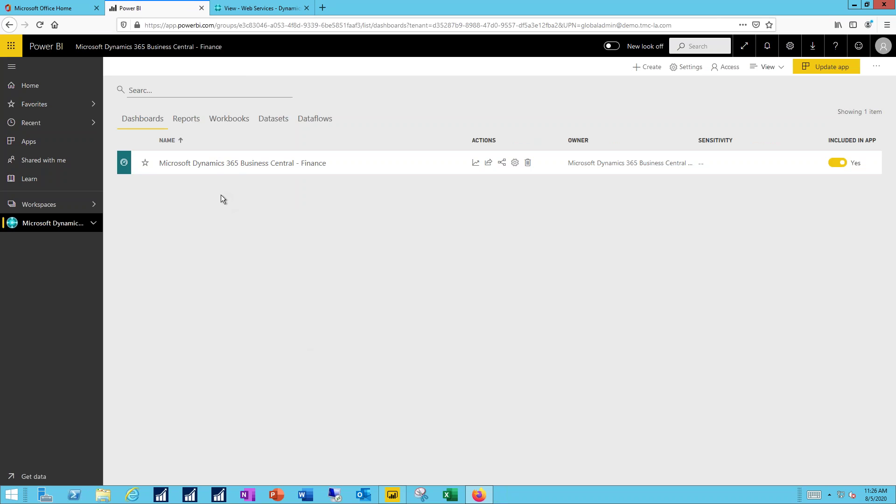
left_click(189, 120)
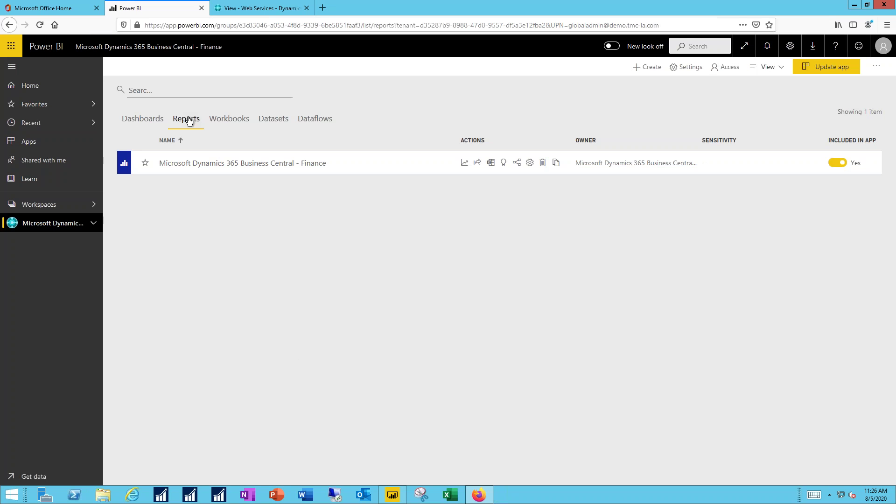
left_click(279, 121)
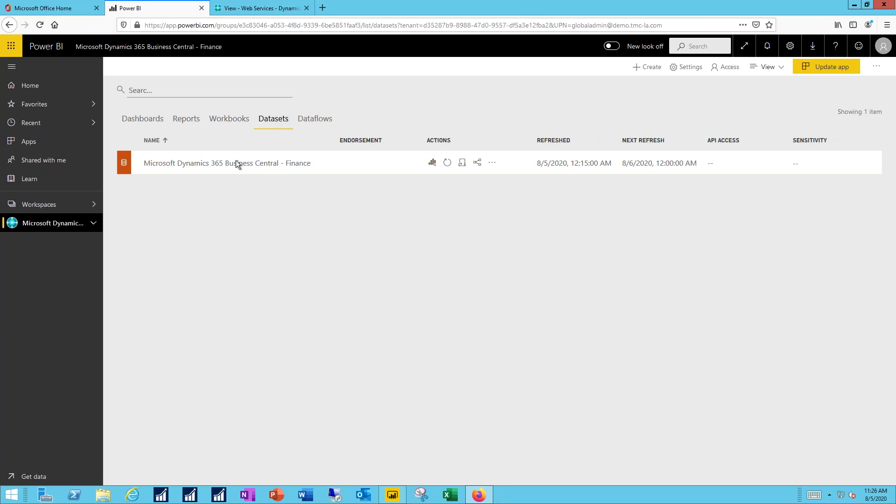
left_click(316, 119)
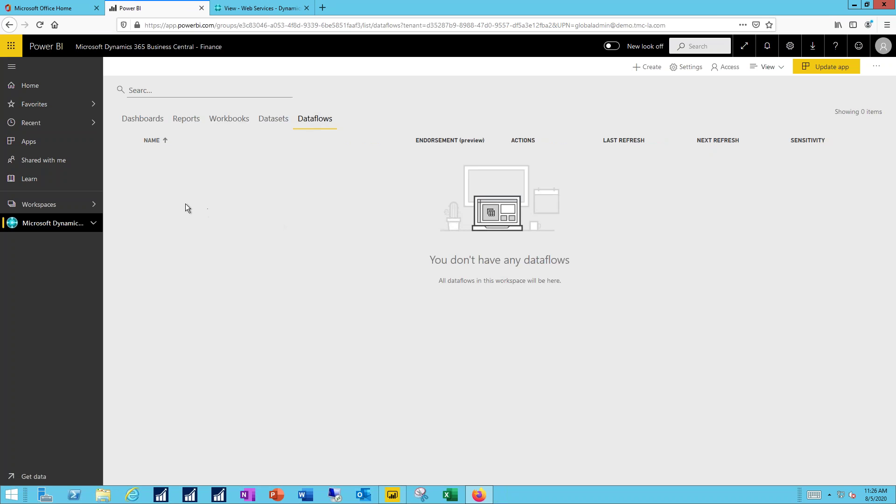
left_click(35, 142)
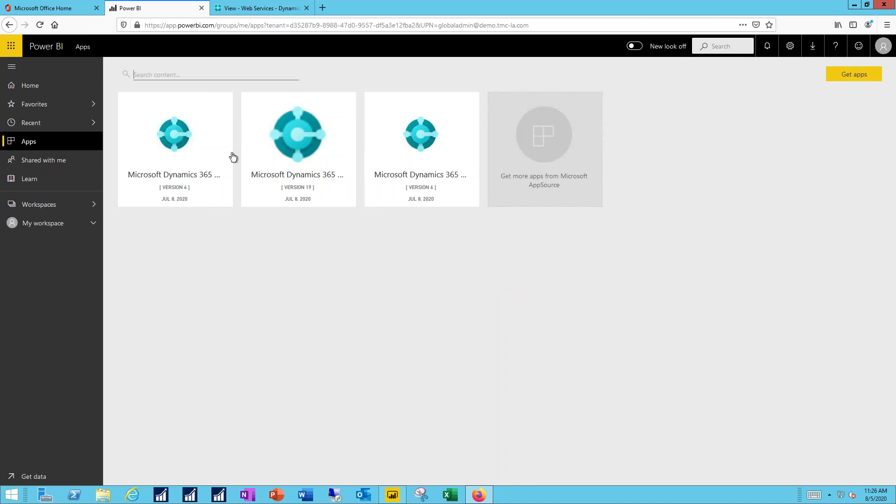
Open the Microsoft AppSource apps gallery and search it for 'business central' apps.
left_click(546, 184)
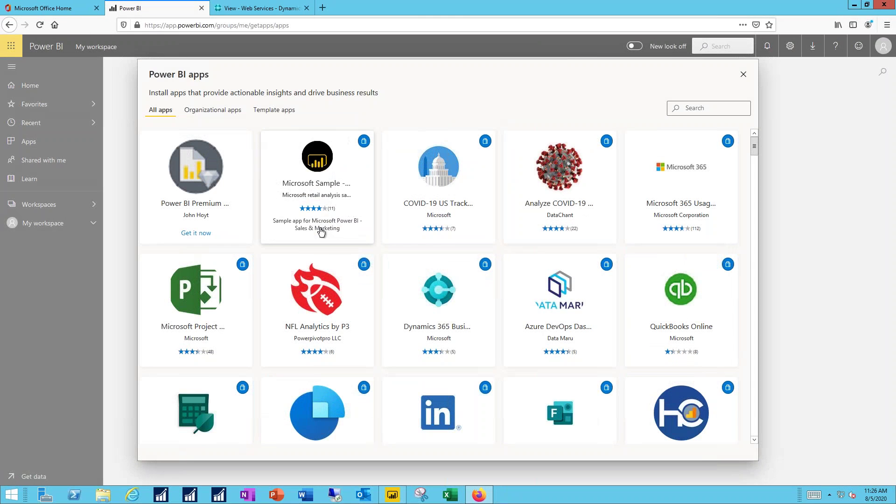
left_click(714, 108)
type("business c")
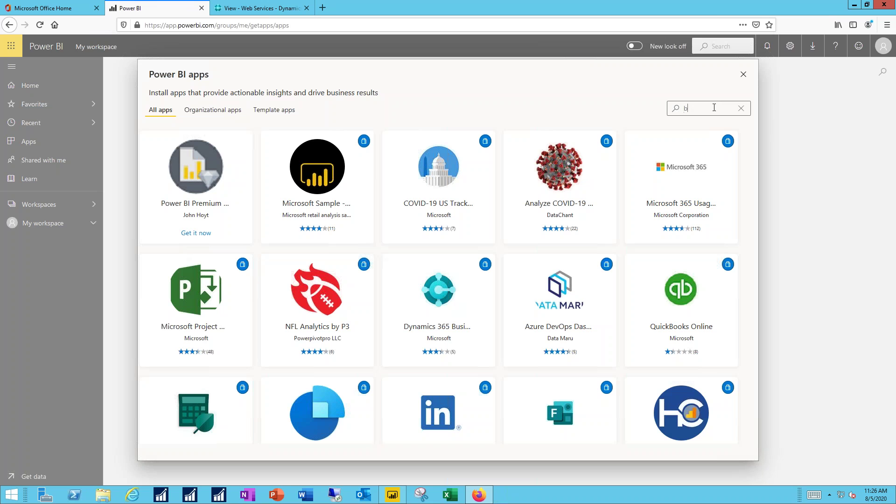
type("entra")
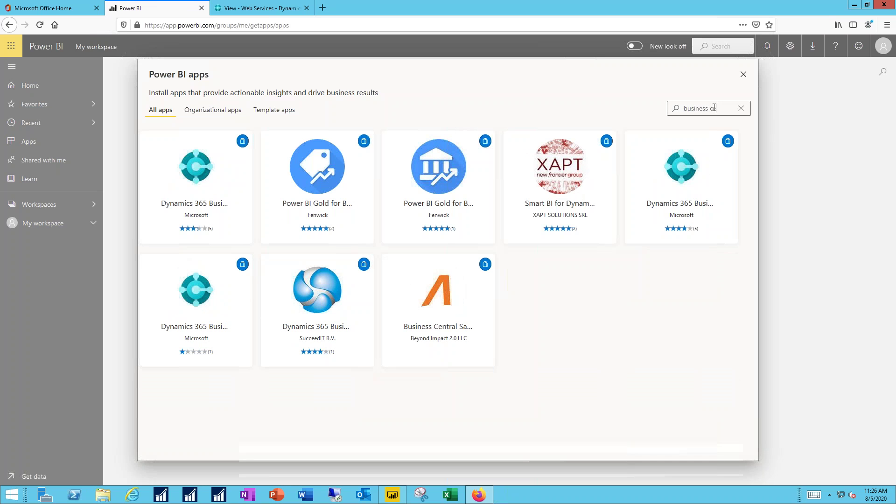